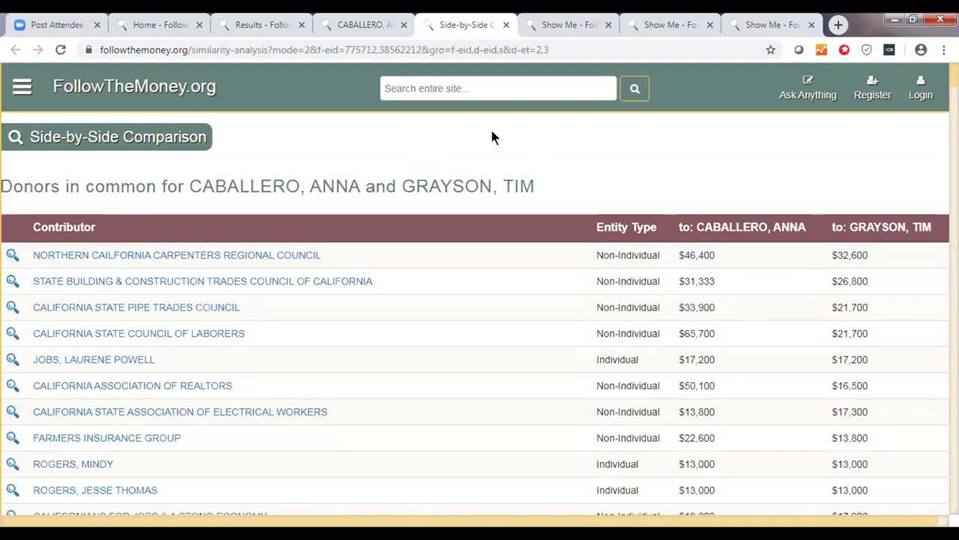
# Return to the candidate's entity details tab, showing shared donors led by Northern California Carpenters Regional Council.
pyautogui.click(373, 25)
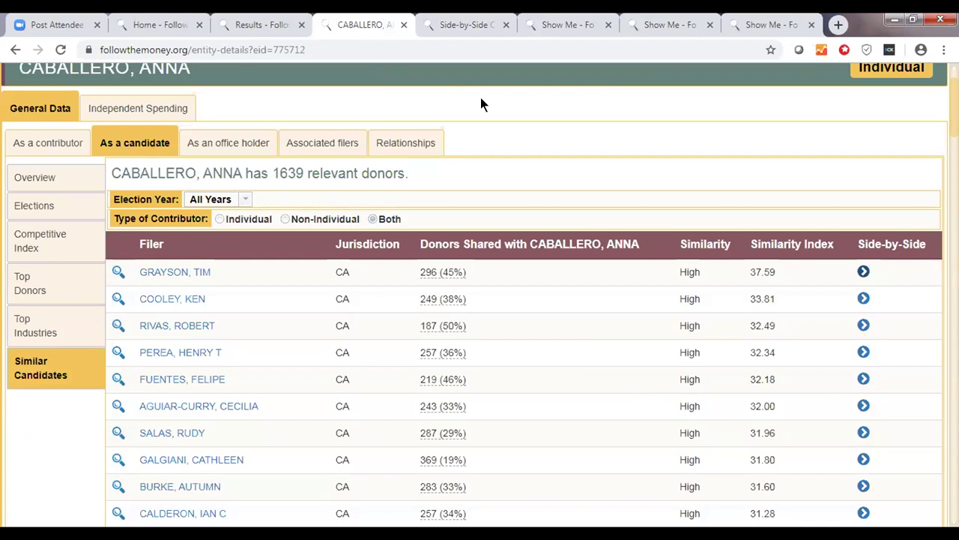
# Browse the candidate's overview, held offices and committee assignments, ending on associated filers ($4,072,496, 1,009 records).
pyautogui.click(56, 178)
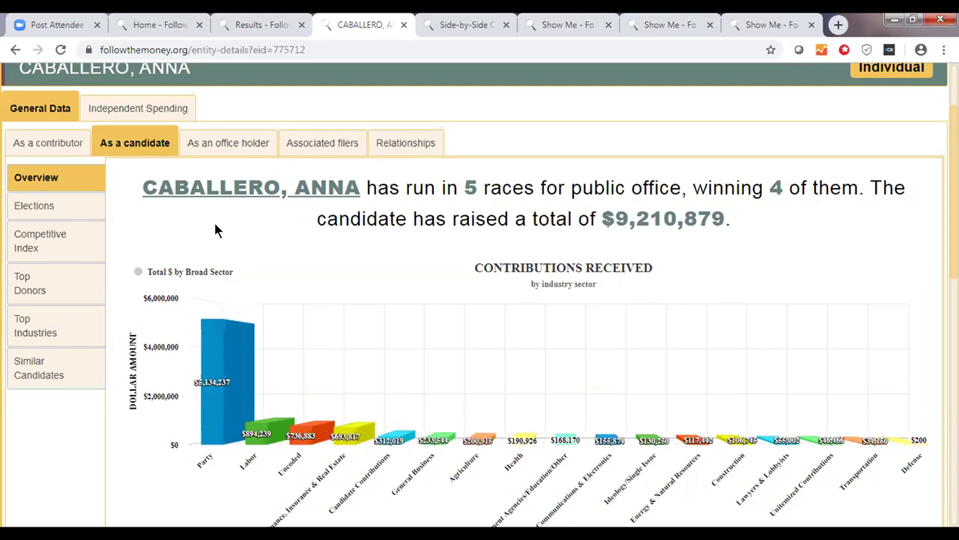
pyautogui.click(228, 150)
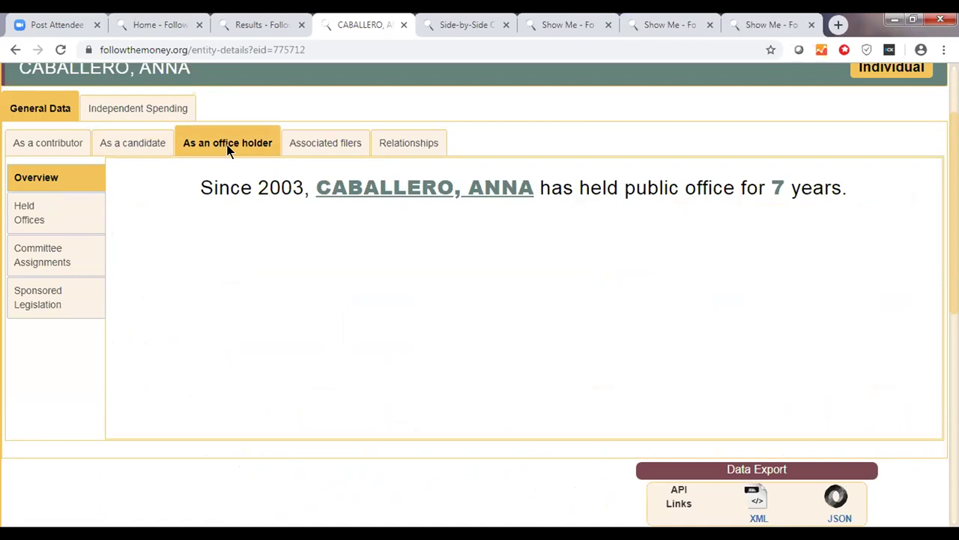
pyautogui.click(62, 216)
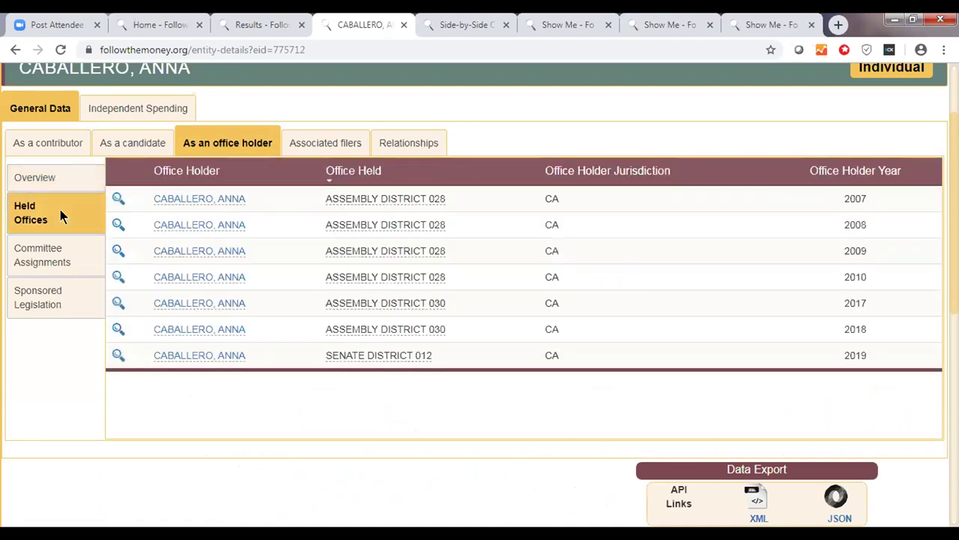
pyautogui.click(60, 255)
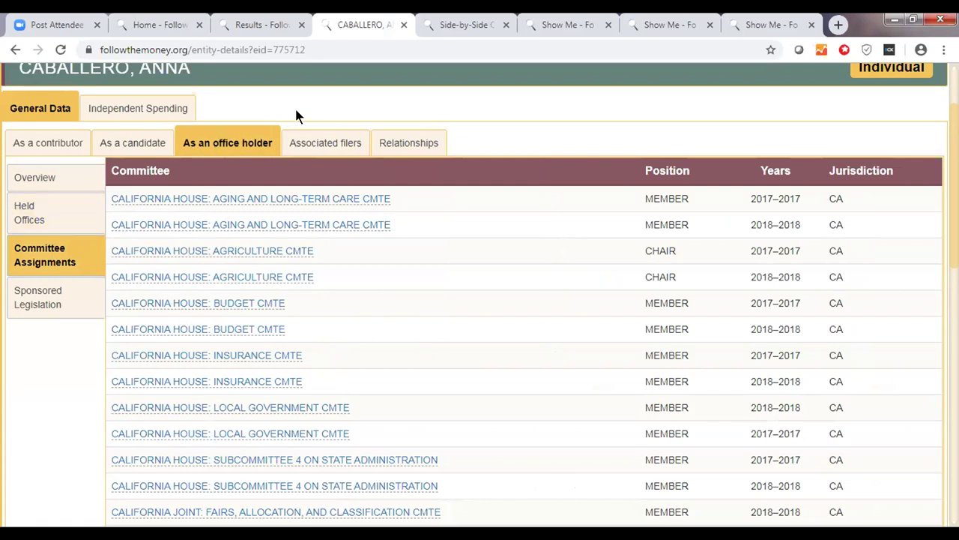
pyautogui.click(318, 134)
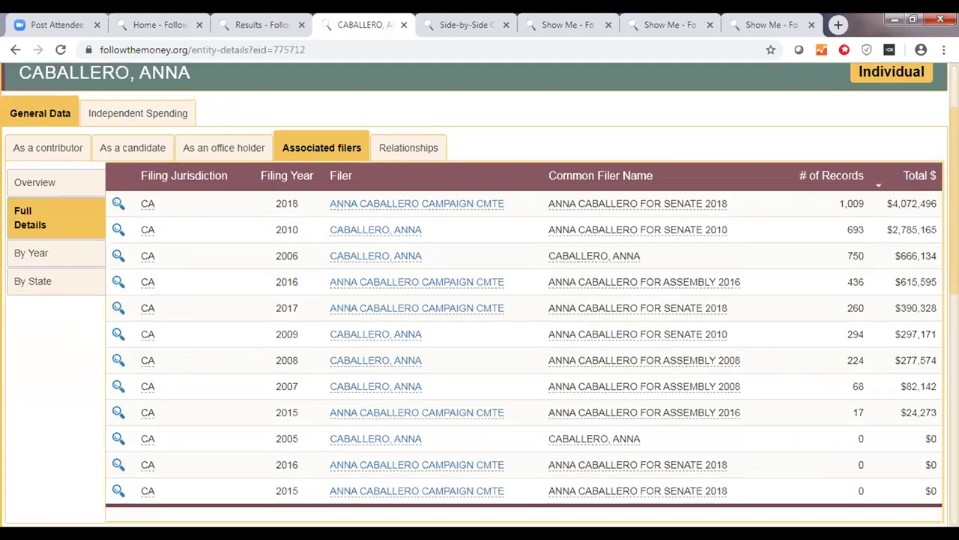
# Review independent spending on the candidate by top spenders and by election, then return to Home.
pyautogui.scroll(1, 298, 157)
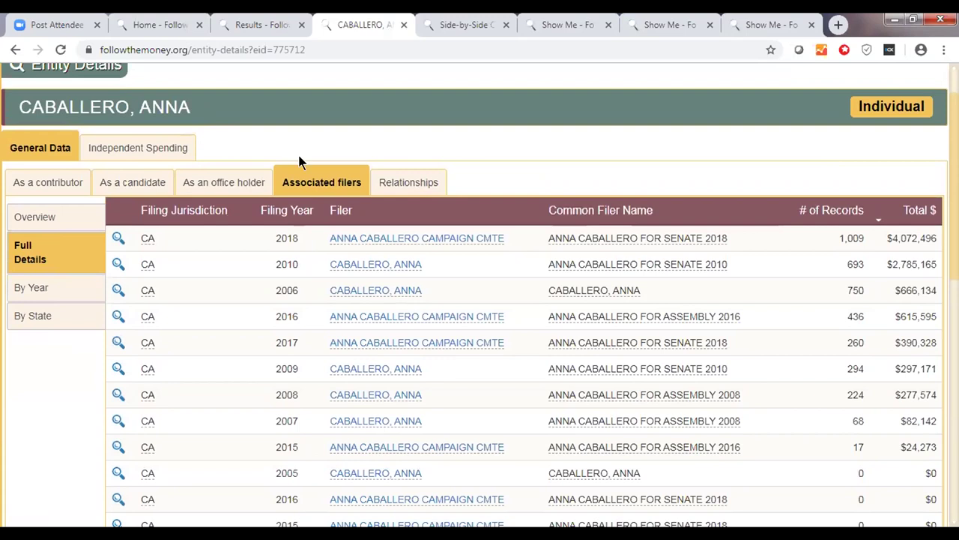
pyautogui.click(141, 149)
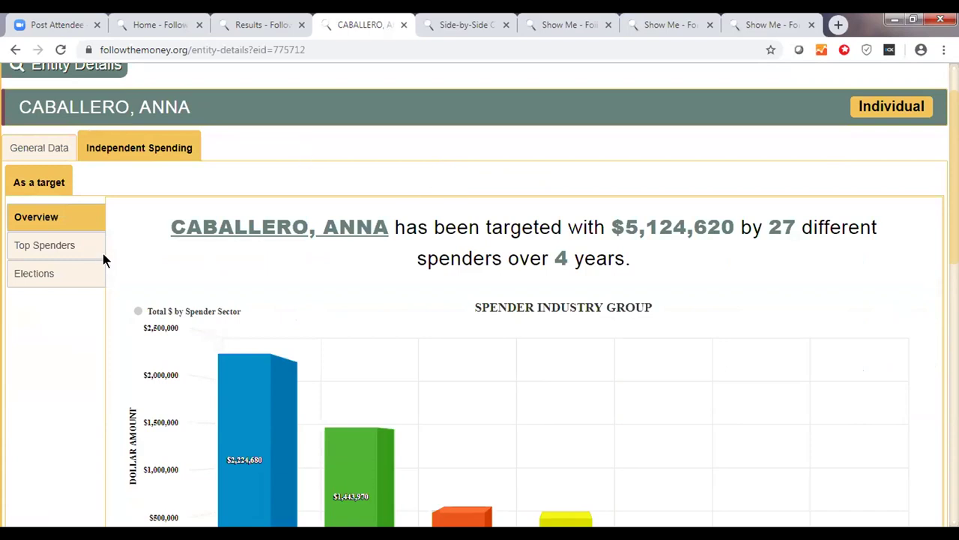
pyautogui.click(51, 243)
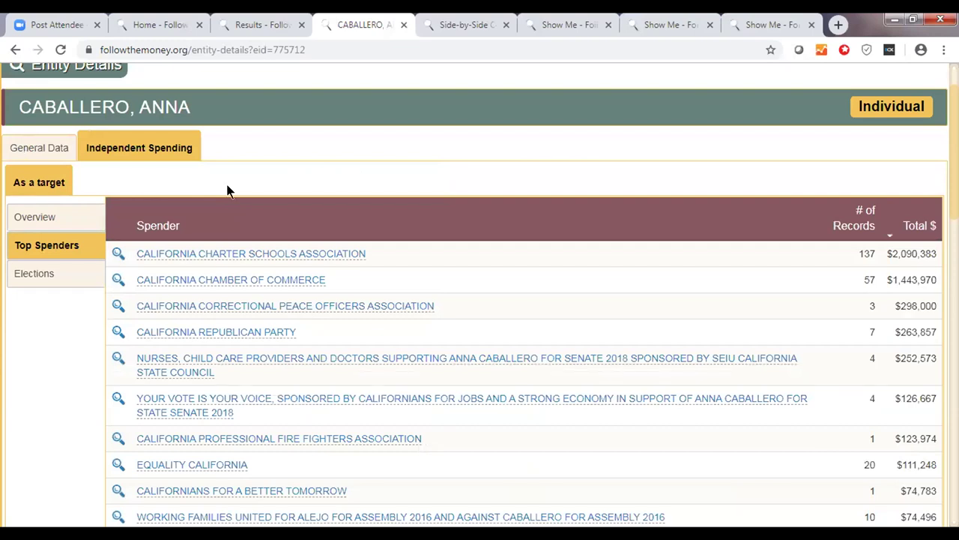
pyautogui.click(30, 273)
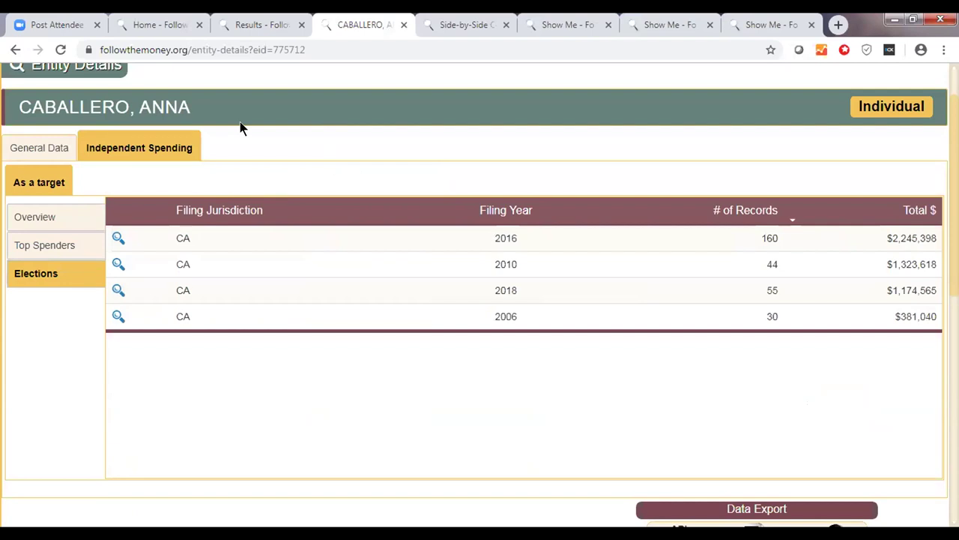
pyautogui.click(161, 25)
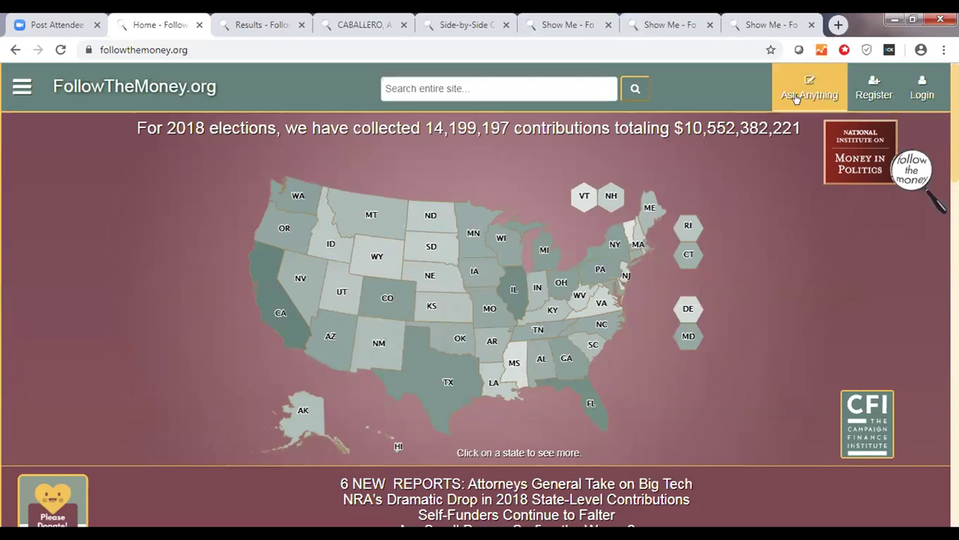
# Start an Ask Anything query and bring up the recipient choices for 2018 contributions.
pyautogui.click(796, 98)
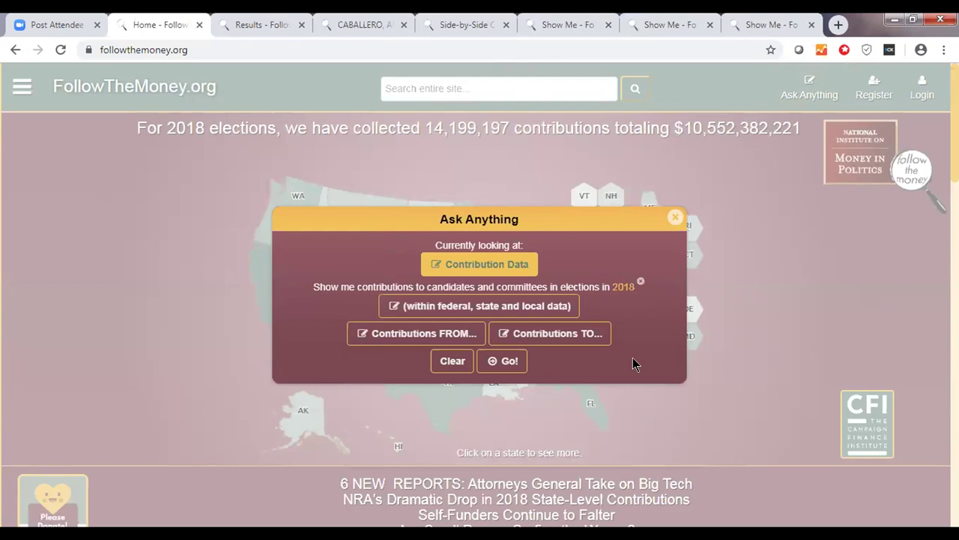
pyautogui.click(551, 340)
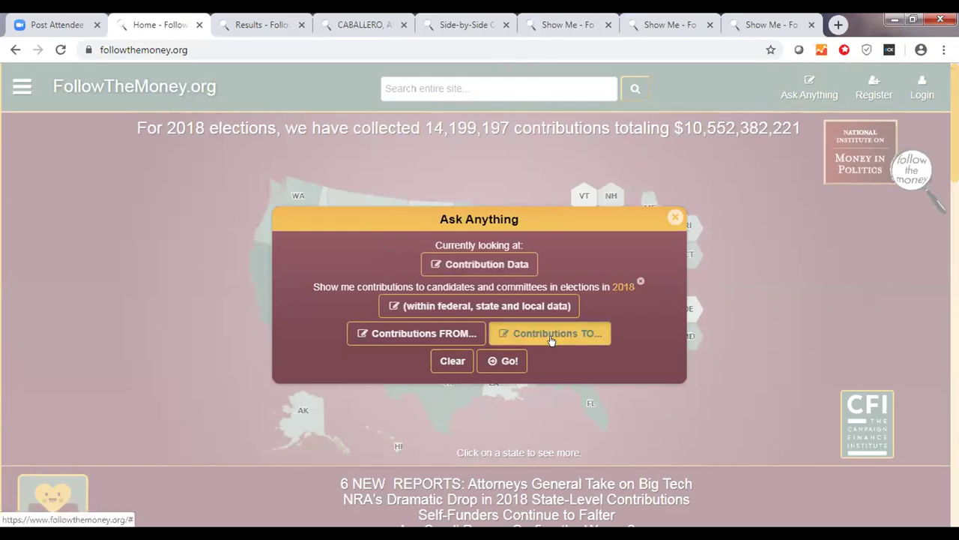
pyautogui.click(551, 339)
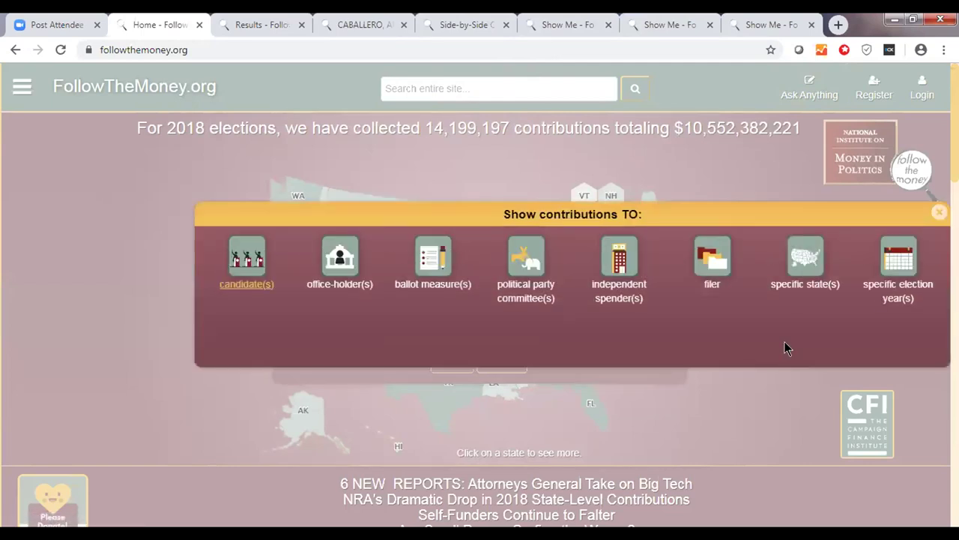
# Confirm the election year choice, then choose specific states as recipients and expand the state list.
pyautogui.click(907, 278)
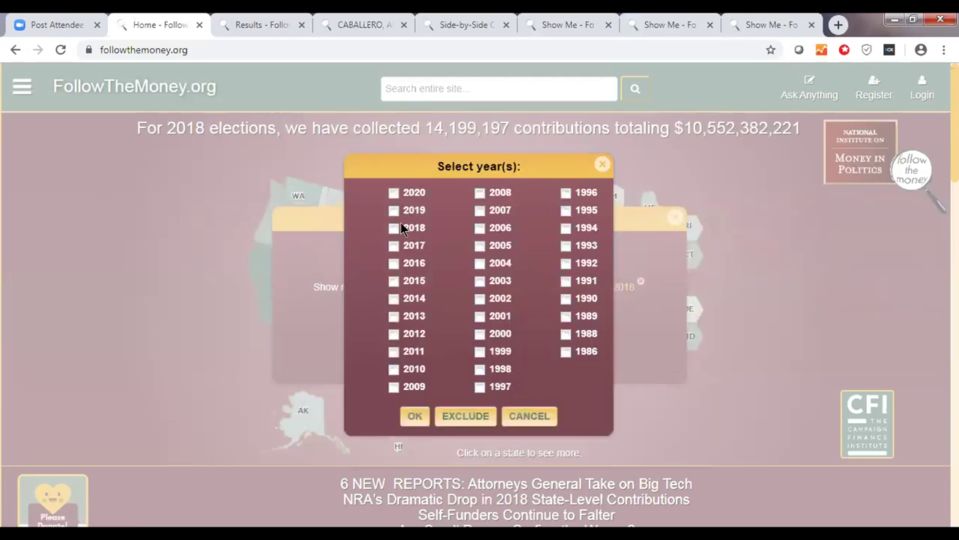
pyautogui.click(414, 412)
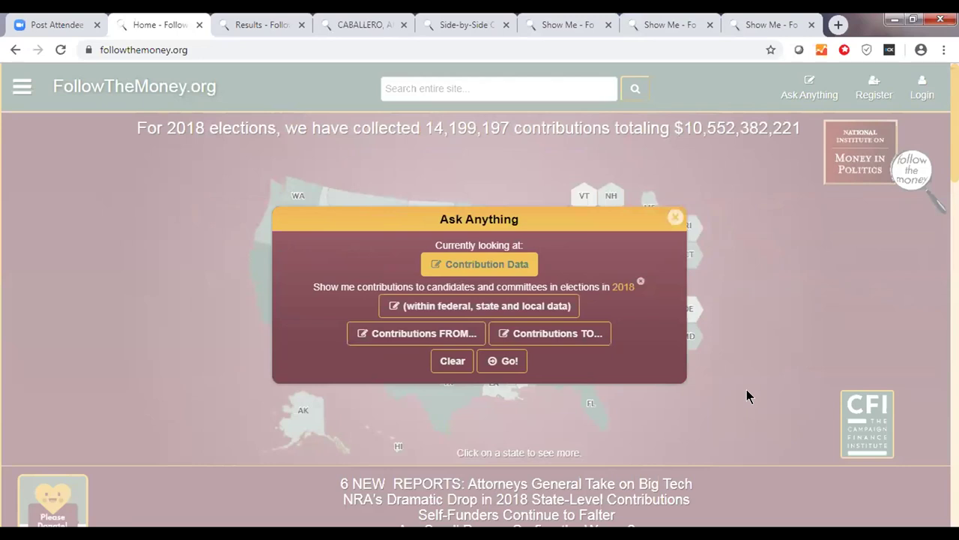
pyautogui.click(540, 334)
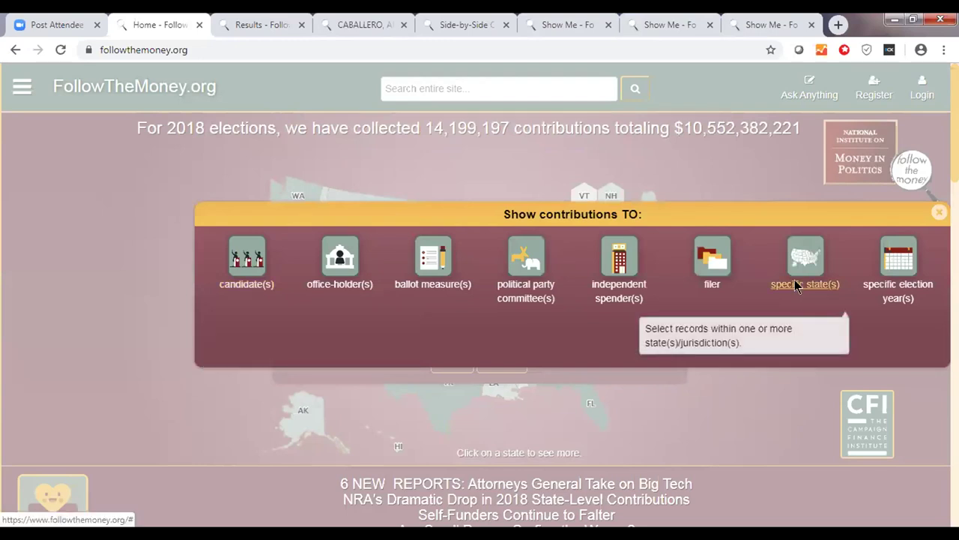
pyautogui.click(797, 286)
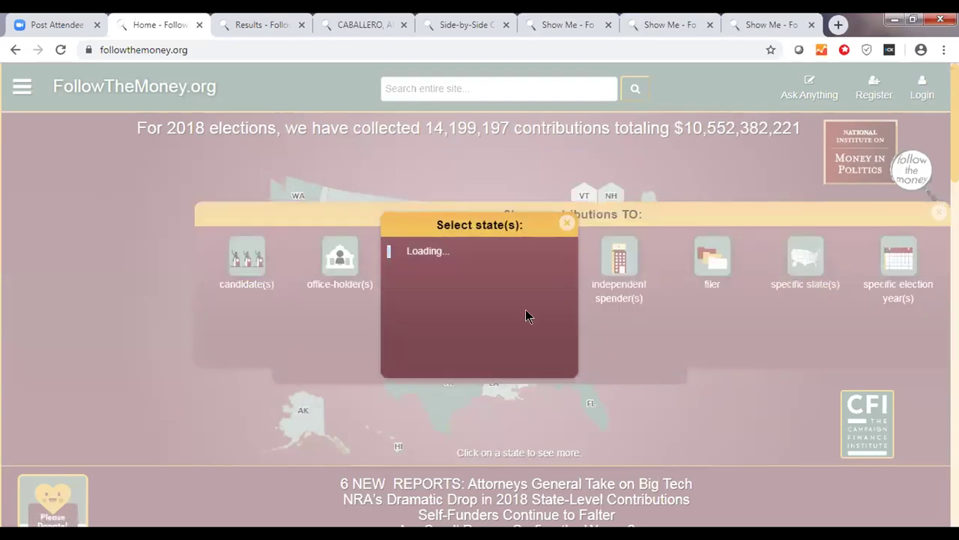
pyautogui.click(391, 310)
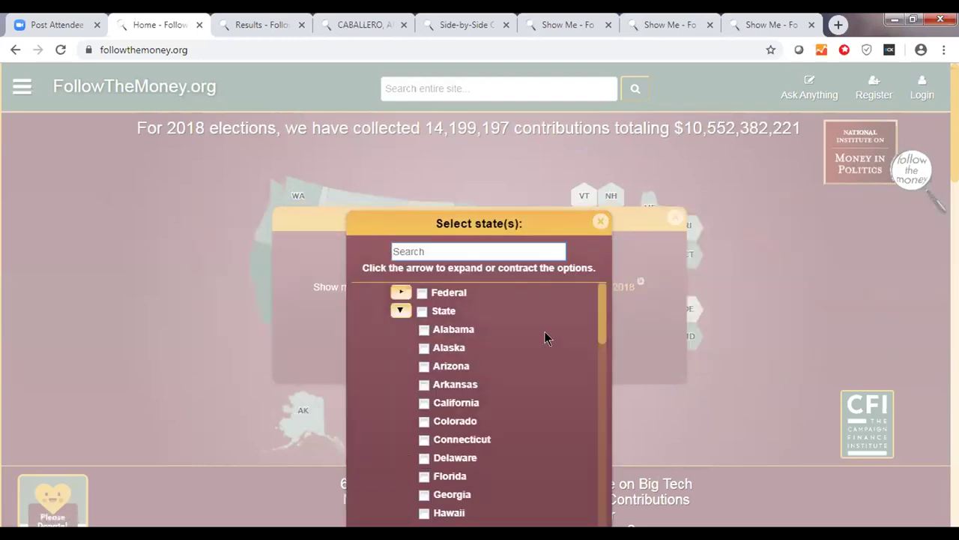
# Scroll the state list, tick Wisconsin, then toggle select-all to clear every state selection.
pyautogui.scroll(-3, 544, 331)
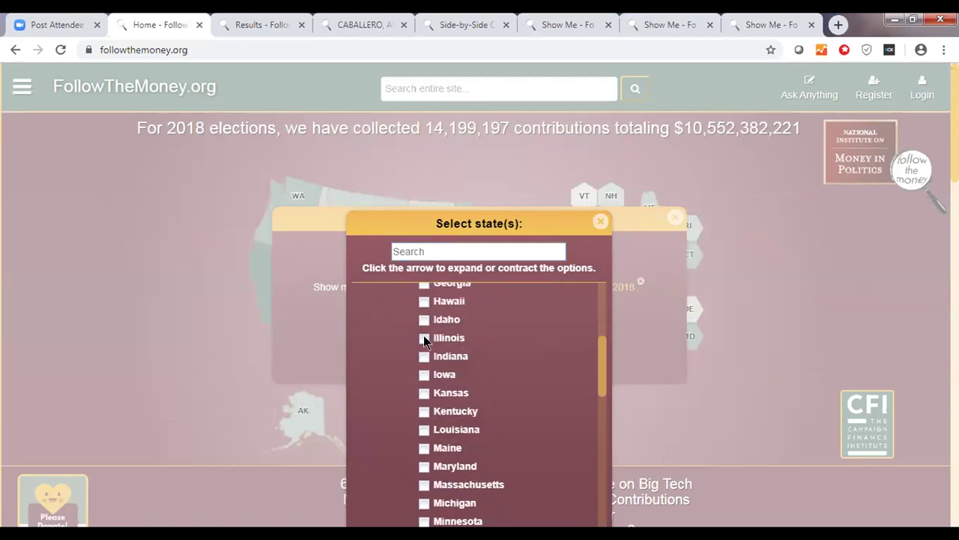
pyautogui.scroll(-6, 496, 376)
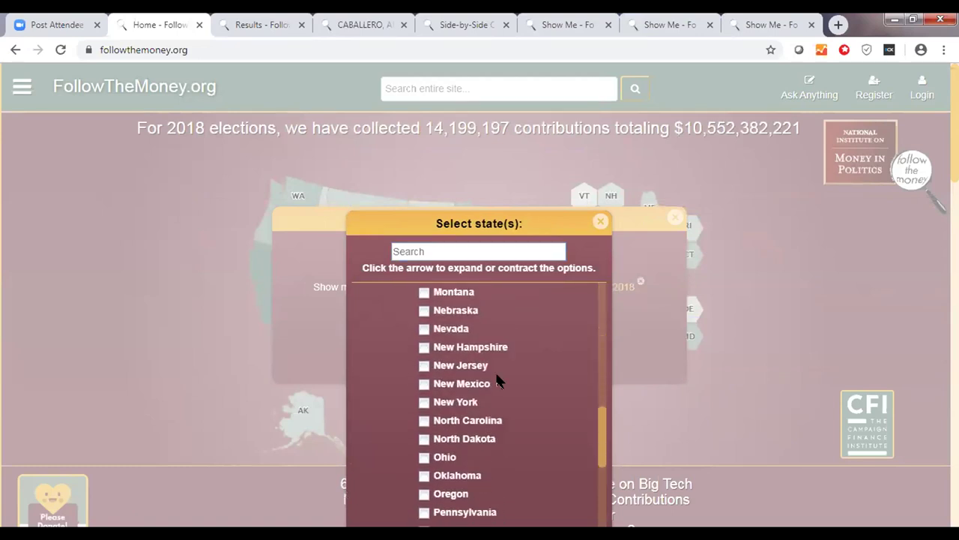
pyautogui.scroll(-3, 497, 380)
pyautogui.click(424, 473)
pyautogui.moveTo(602, 482); pyautogui.dragTo(602, 296)
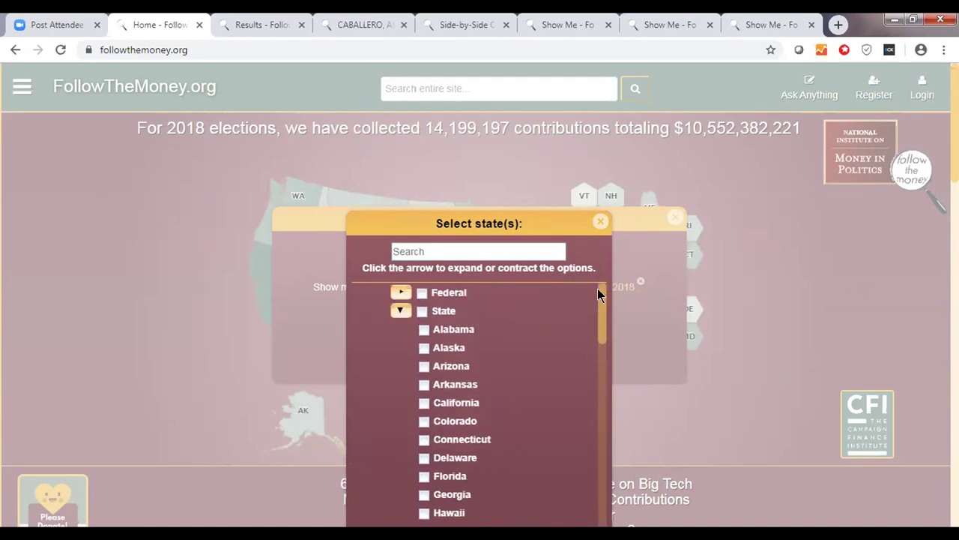
pyautogui.scroll(-10, 599, 370)
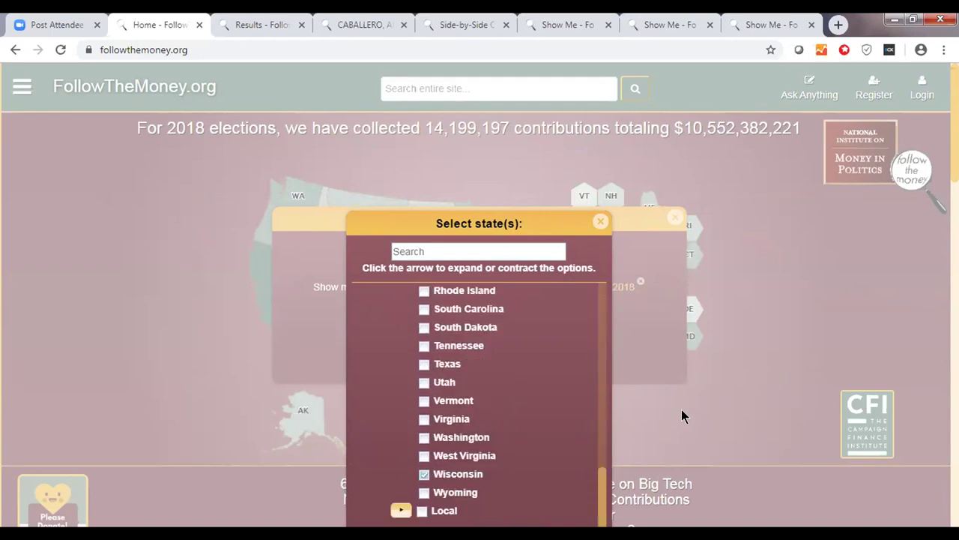
pyautogui.scroll(-2, 681, 409)
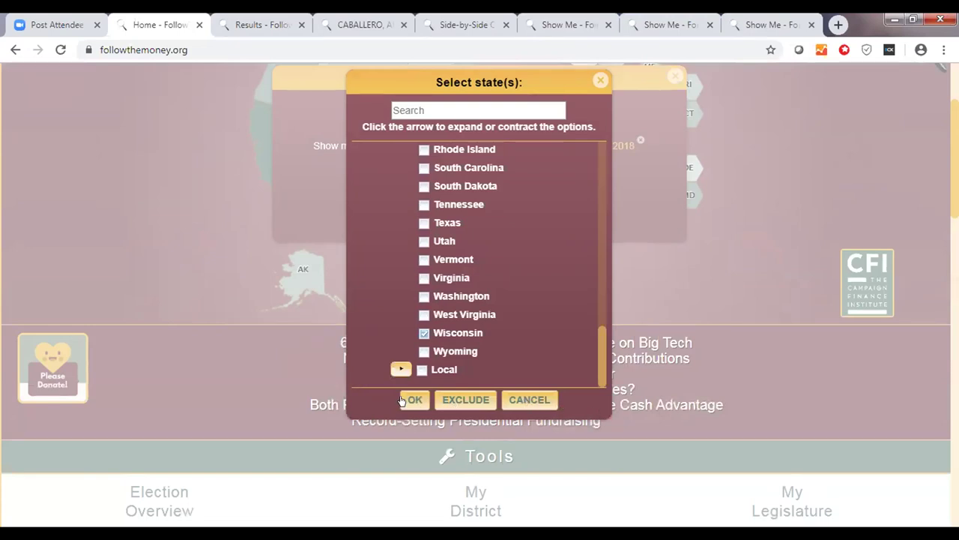
pyautogui.scroll(6, 599, 173)
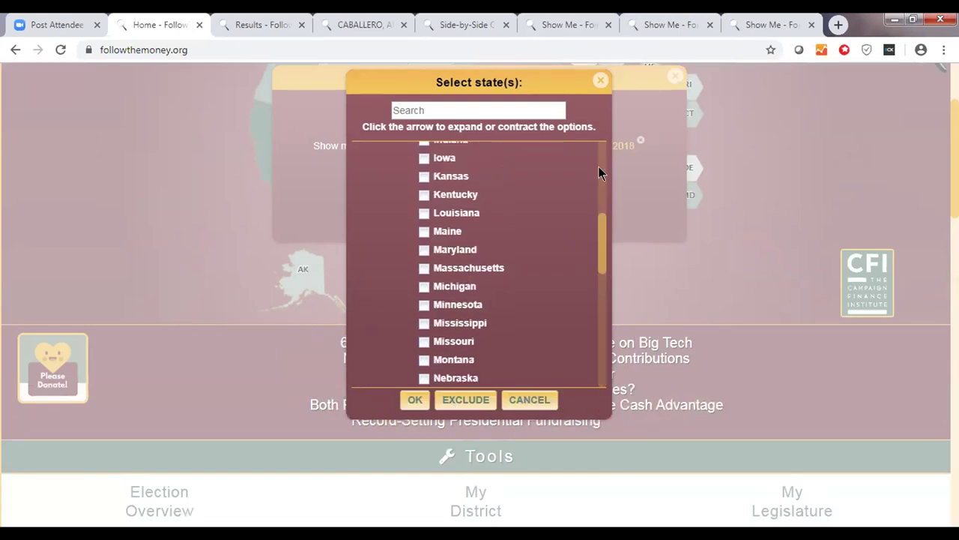
pyautogui.scroll(5, 600, 172)
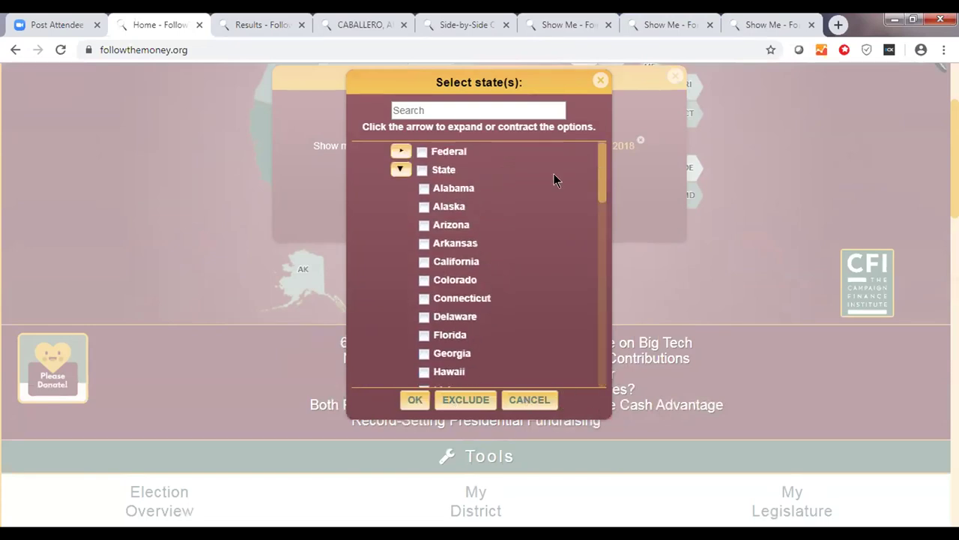
pyautogui.click(421, 170)
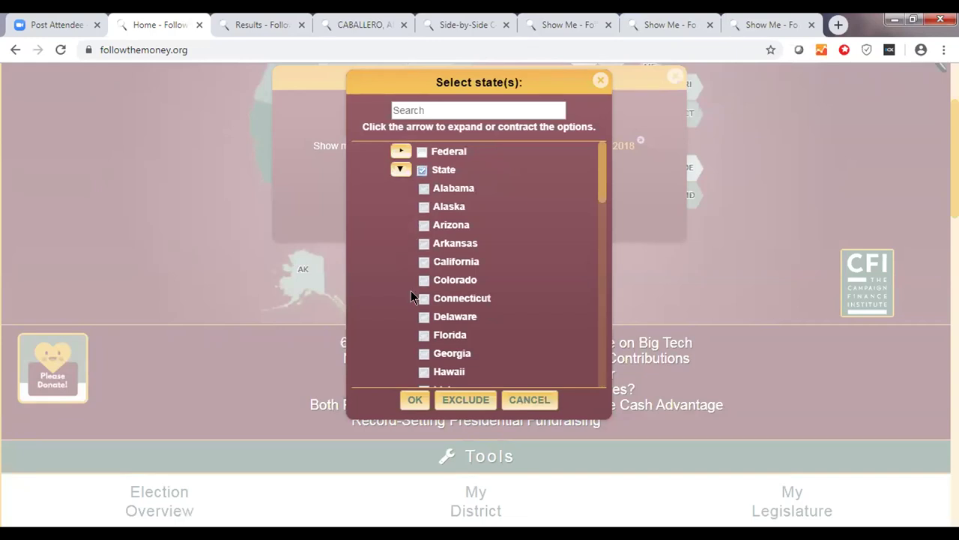
pyautogui.click(421, 170)
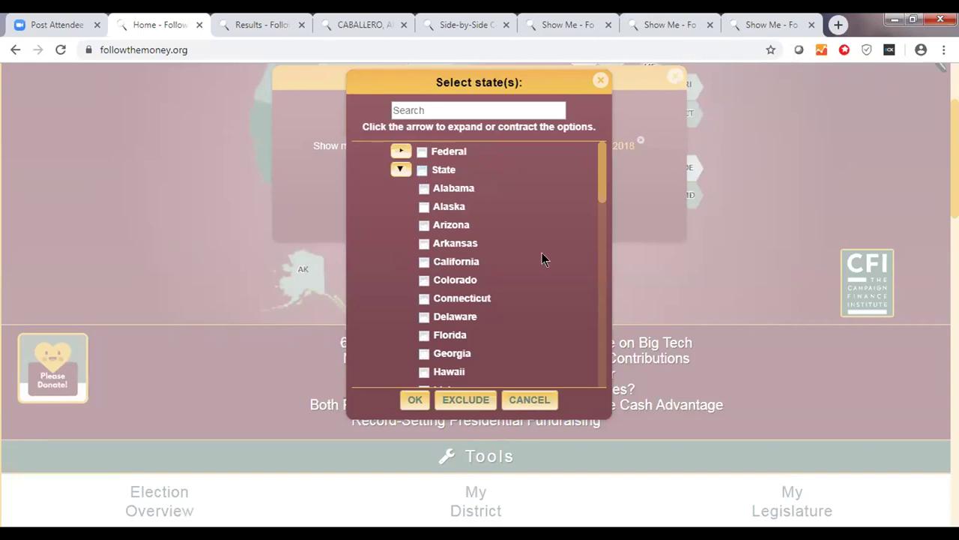
# Check Illinois and Wisconsin and confirm them as the query's states.
pyautogui.scroll(-3, 542, 255)
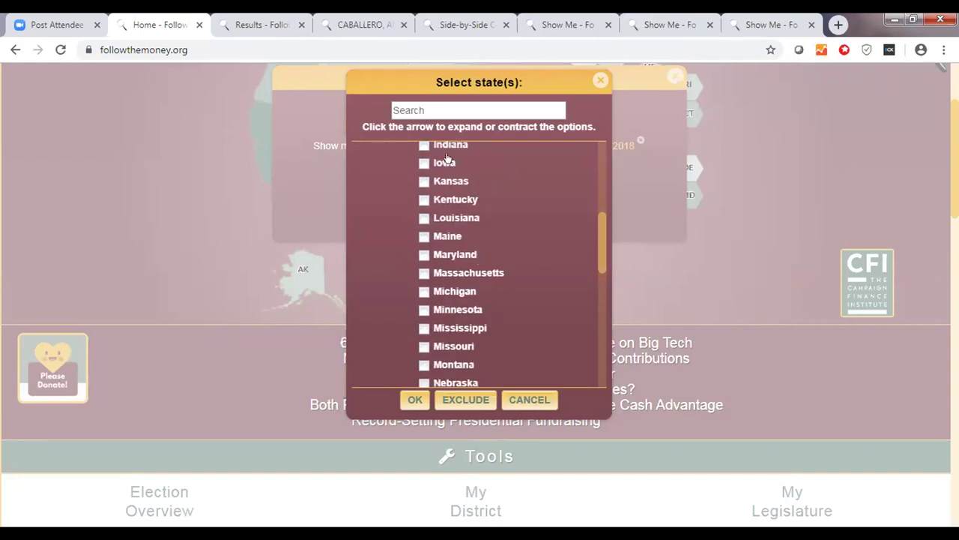
pyautogui.scroll(1, 472, 197)
pyautogui.click(437, 198)
pyautogui.scroll(-6, 603, 244)
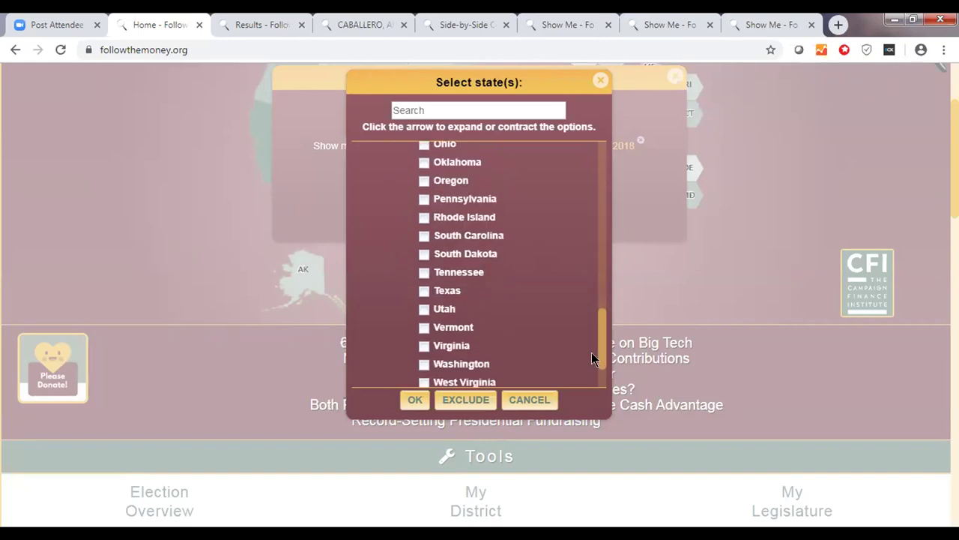
pyautogui.click(434, 341)
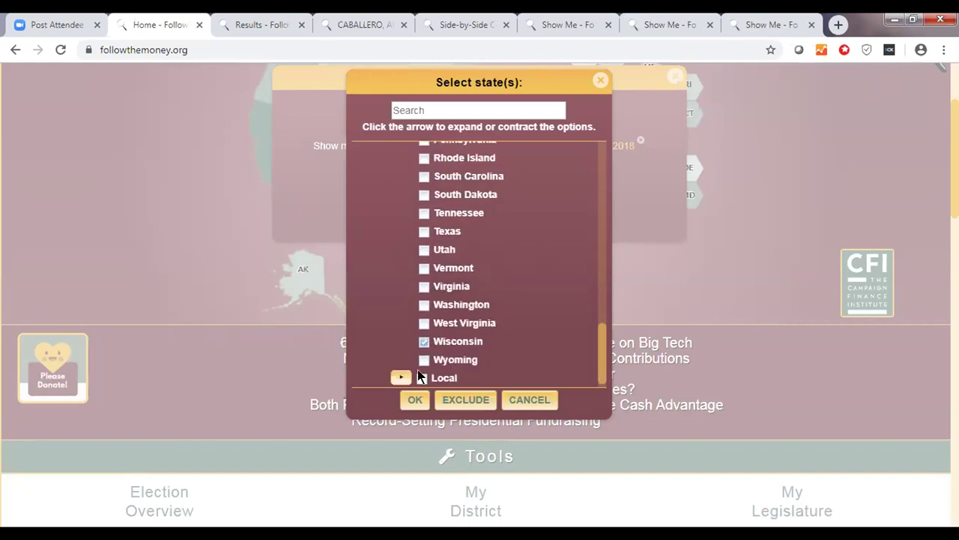
pyautogui.click(414, 400)
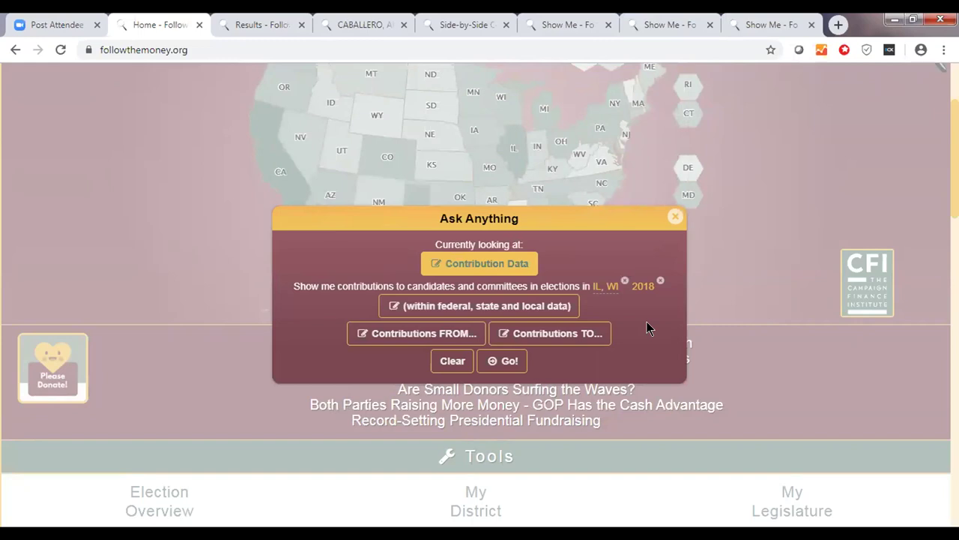
# Limit contributors to the Gambling & Casinos industry via a 'gambl' search, leaving recipients unchanged.
pyautogui.click(405, 338)
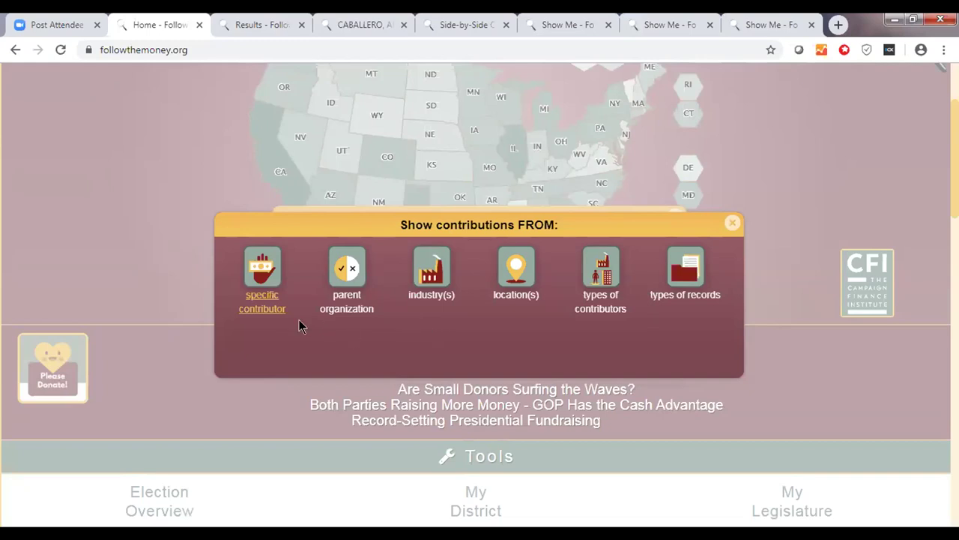
pyautogui.click(428, 297)
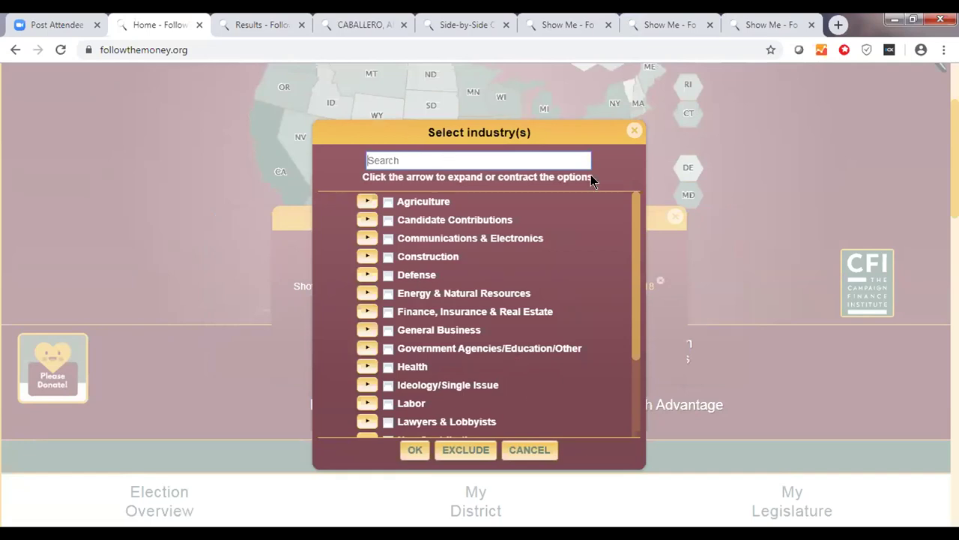
pyautogui.write('gambl')
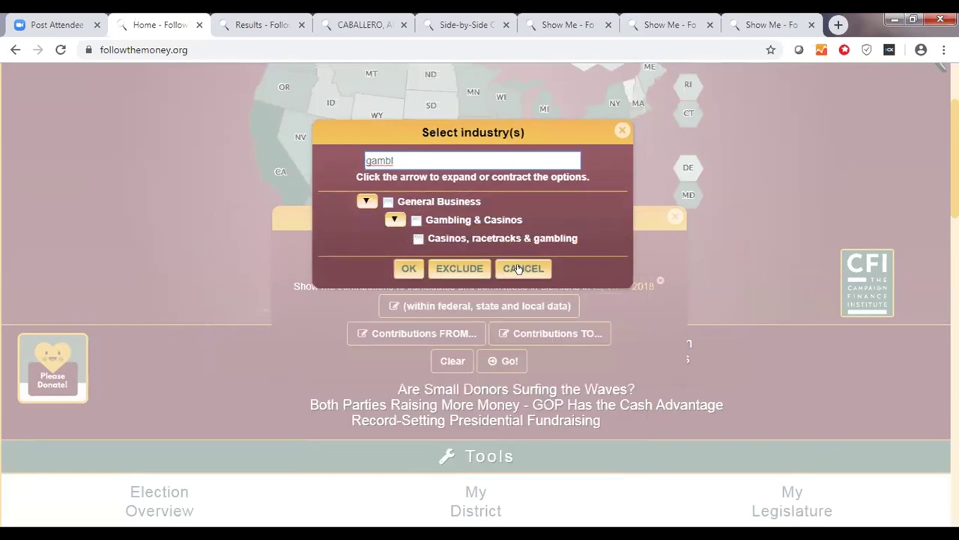
pyautogui.click(417, 220)
pyautogui.click(407, 269)
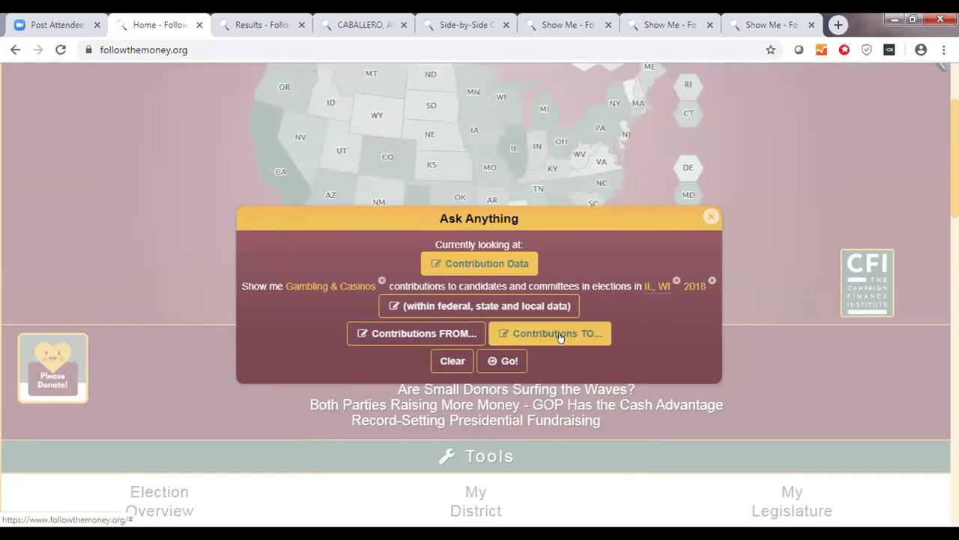
pyautogui.click(561, 335)
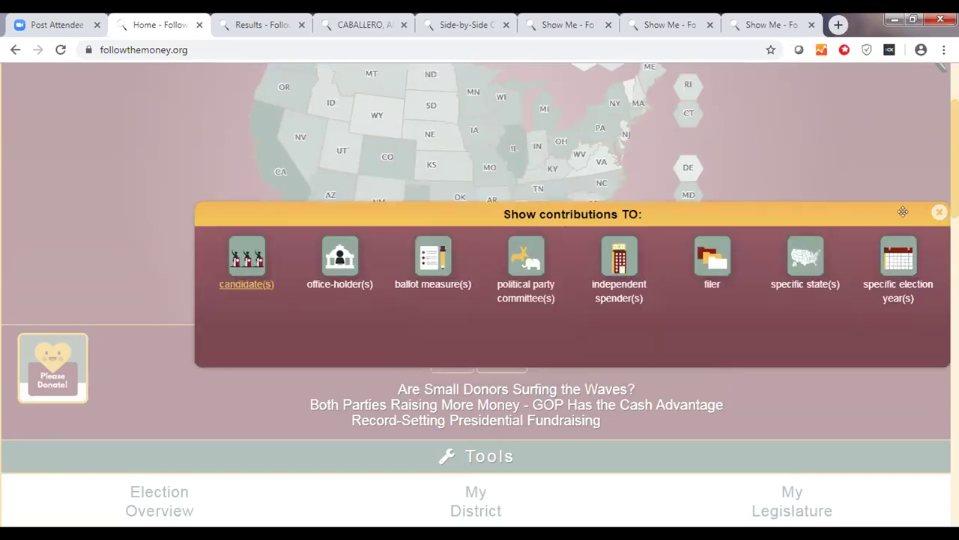
pyautogui.click(940, 214)
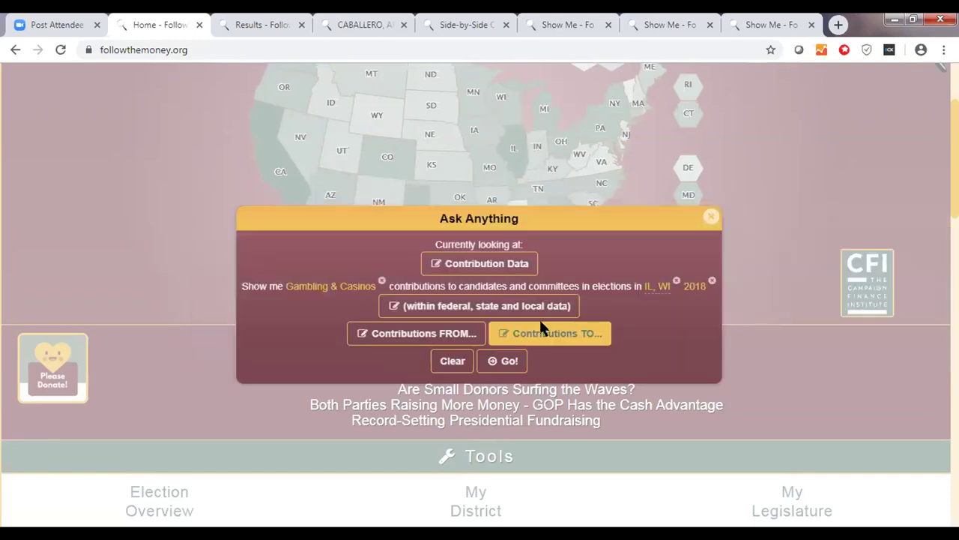